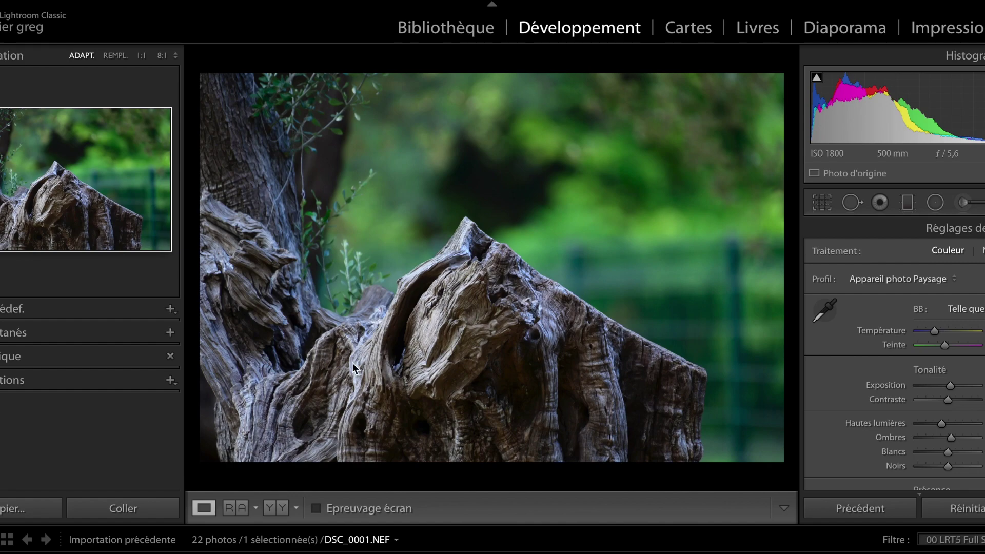
Step: Crop DSC_0001.NEF tighter around the peaked stump, cutting away most of the tree trunk and the upper background
key(Right)
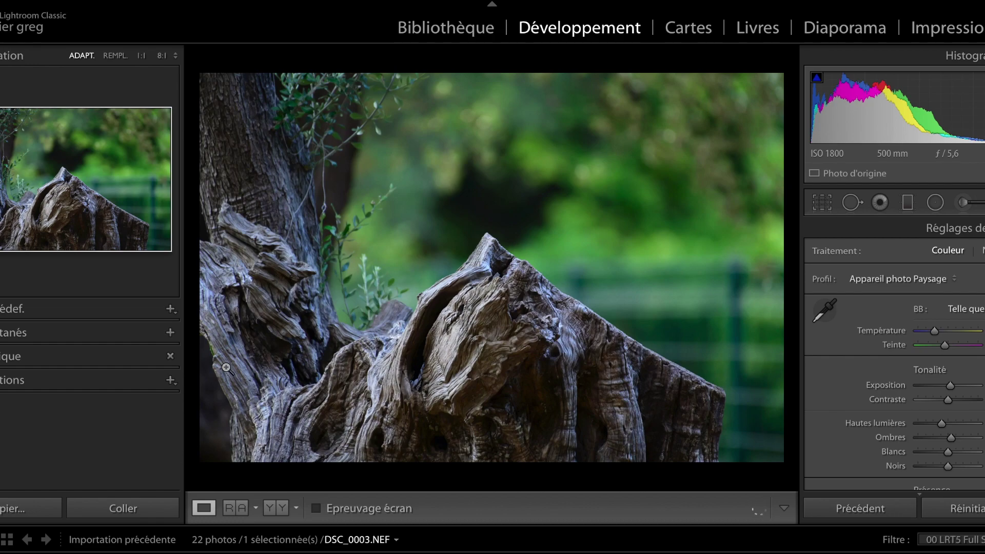
key(Left)
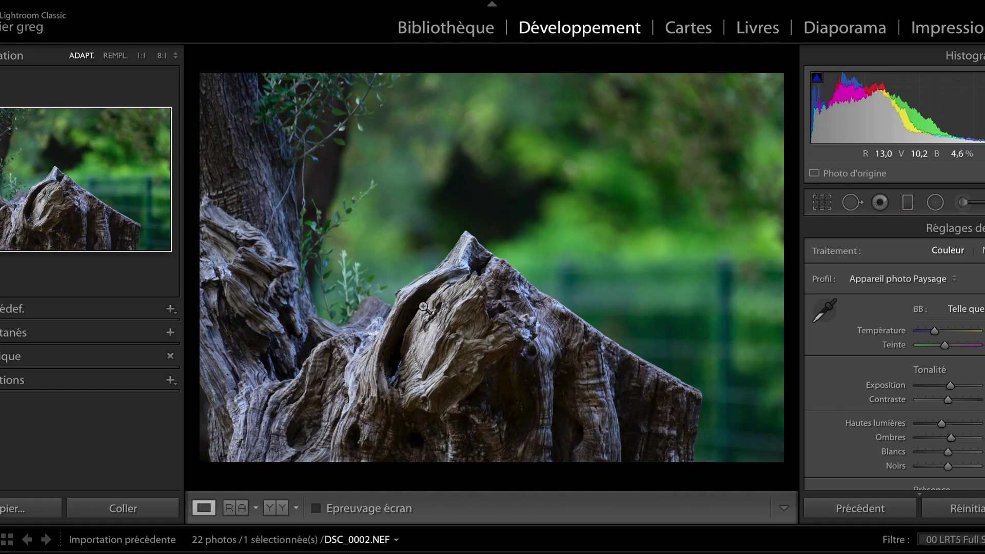
key(Left)
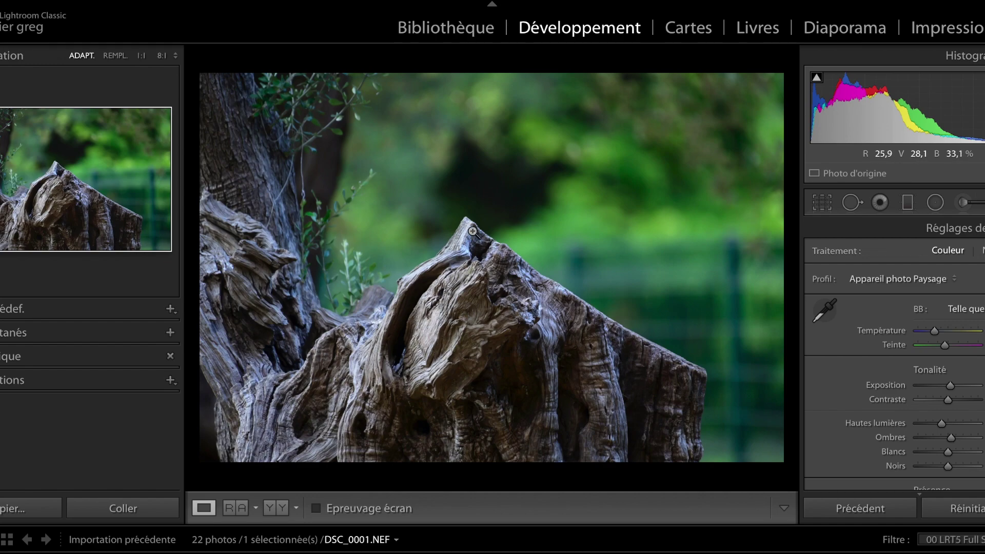
click(820, 202)
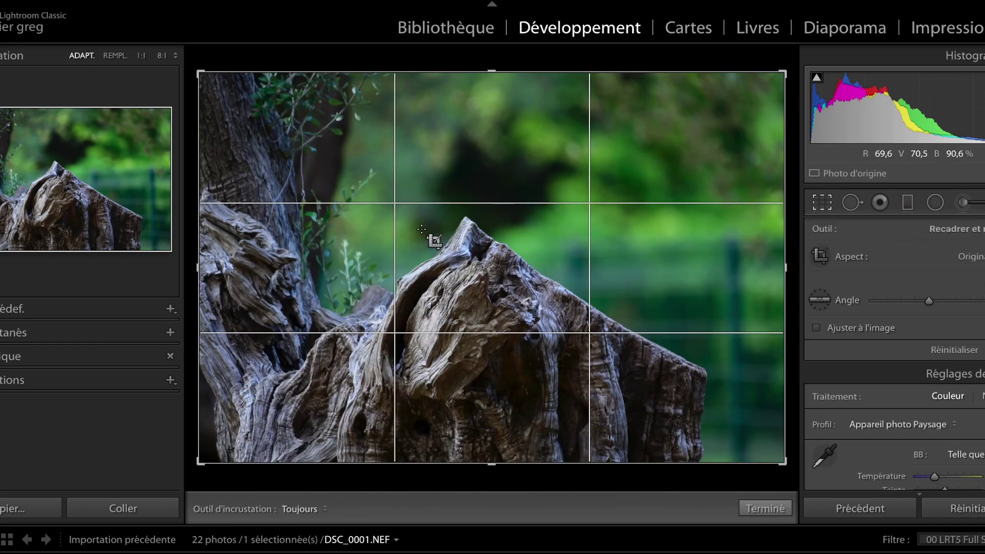
drag(314, 168, 738, 470)
click(772, 511)
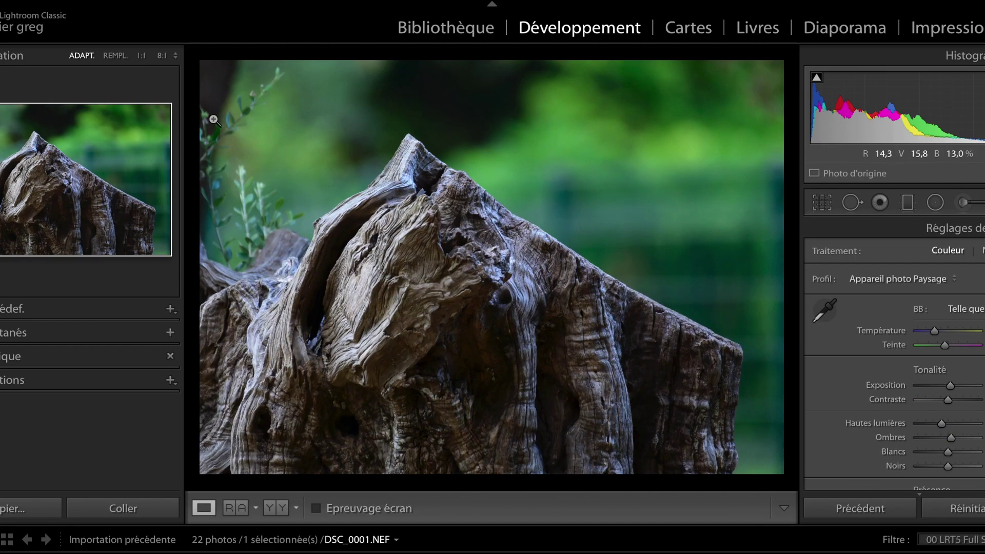
Step: Remove the leafy twigs beside the stump with one large spot removal circle, sampling the blurred green background
click(851, 203)
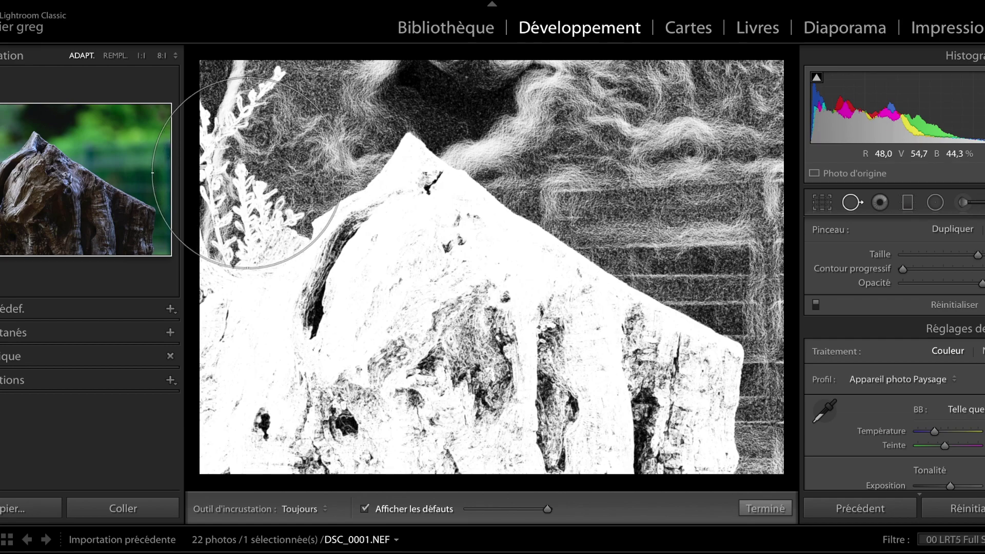
click(242, 149)
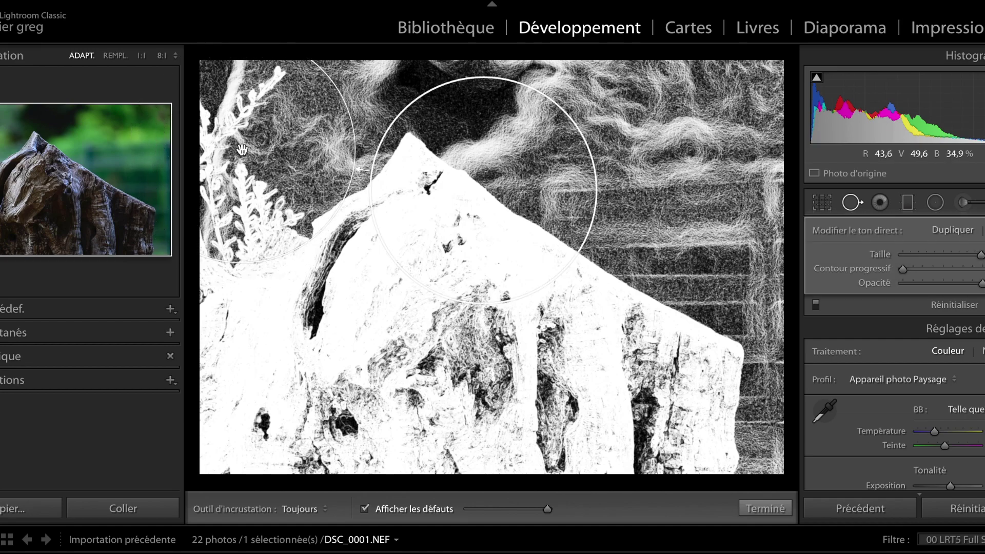
drag(467, 160, 695, 127)
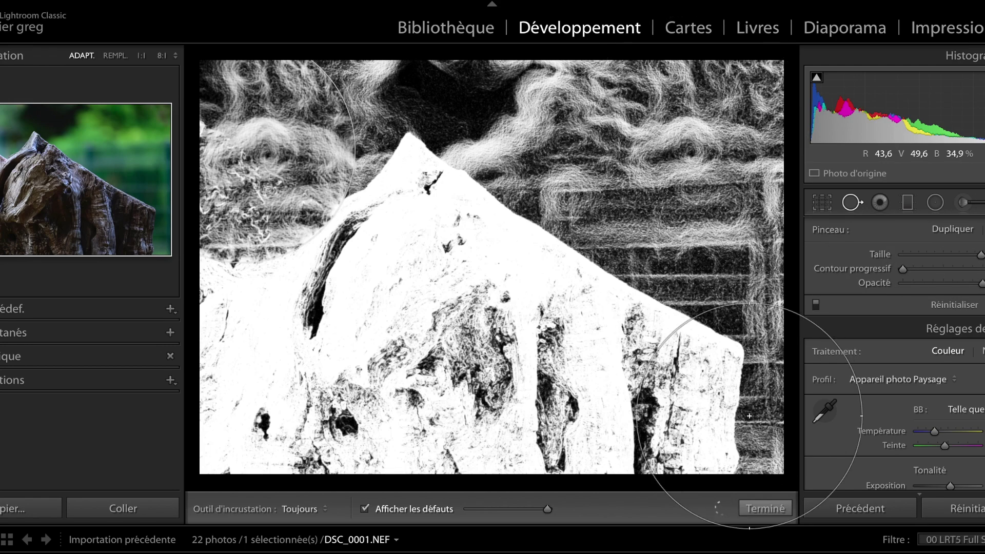
click(755, 510)
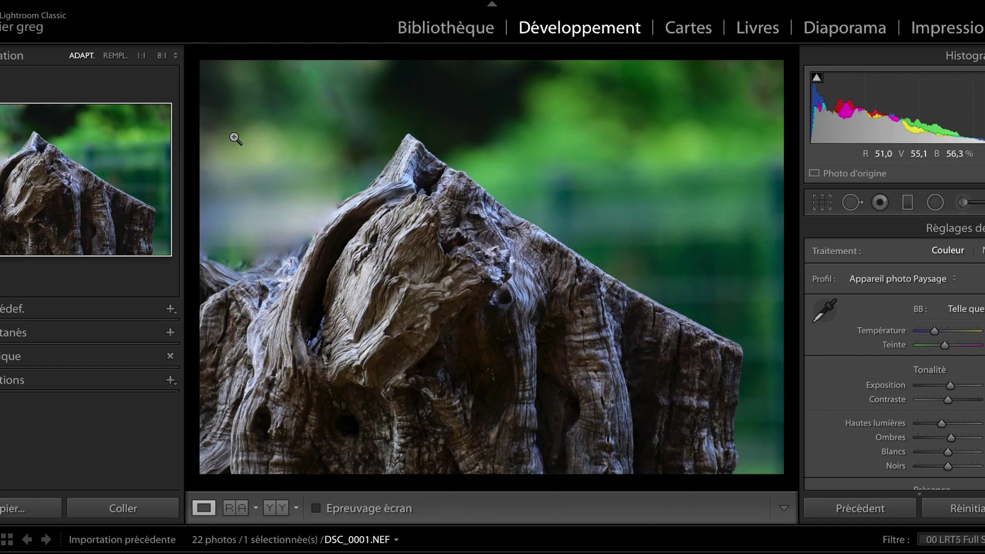
Step: Paste the previous photo's develop settings onto DSC_0002.NEF
key(Right)
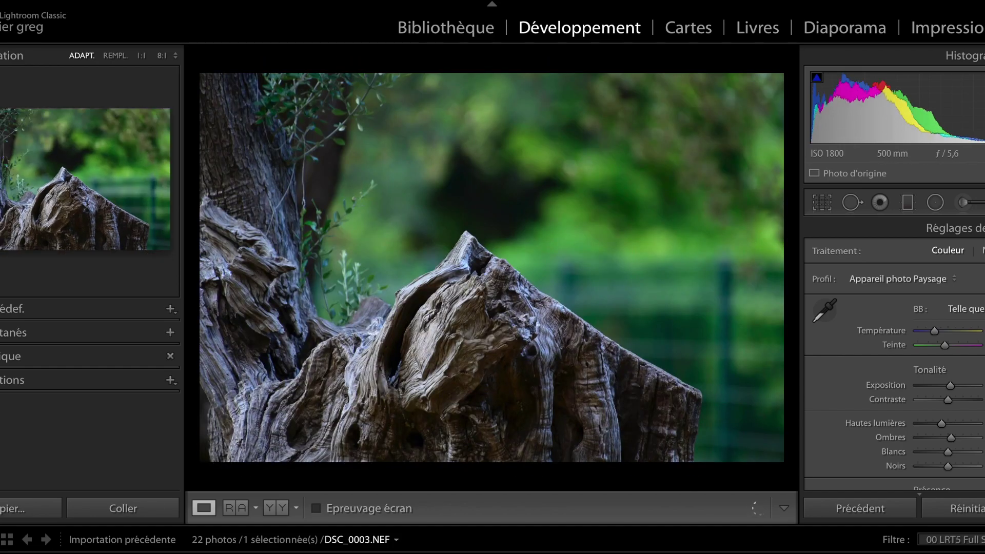
key(Left)
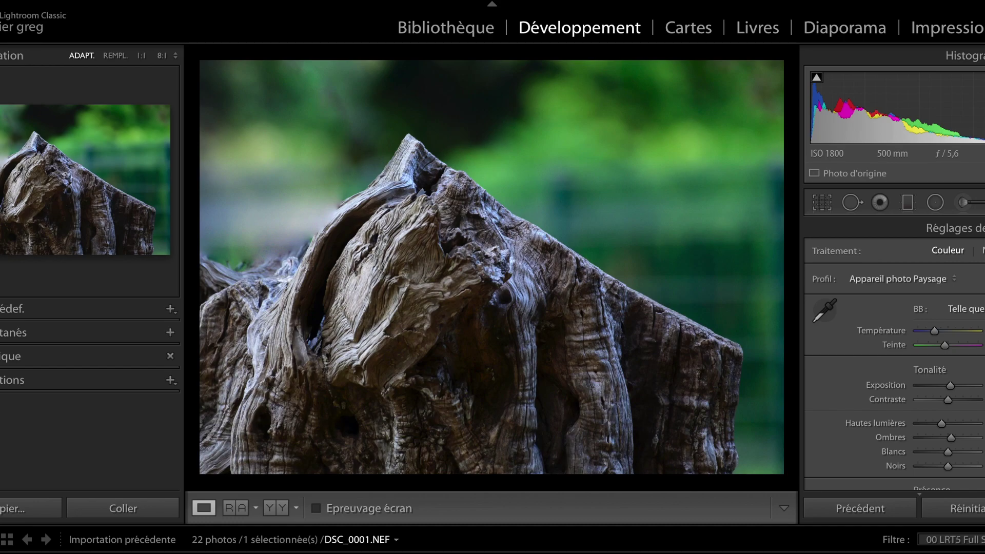
key(Right)
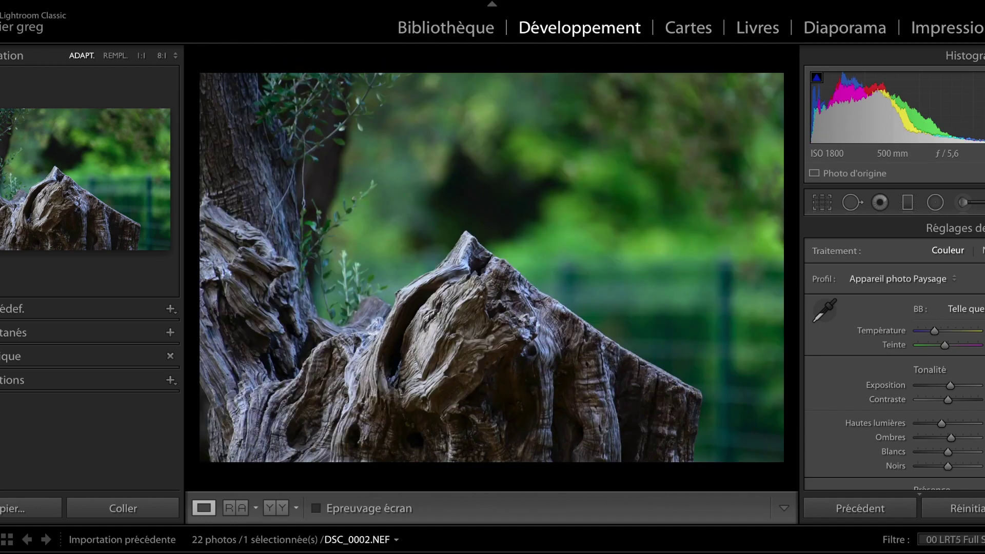
right_click(20, 150)
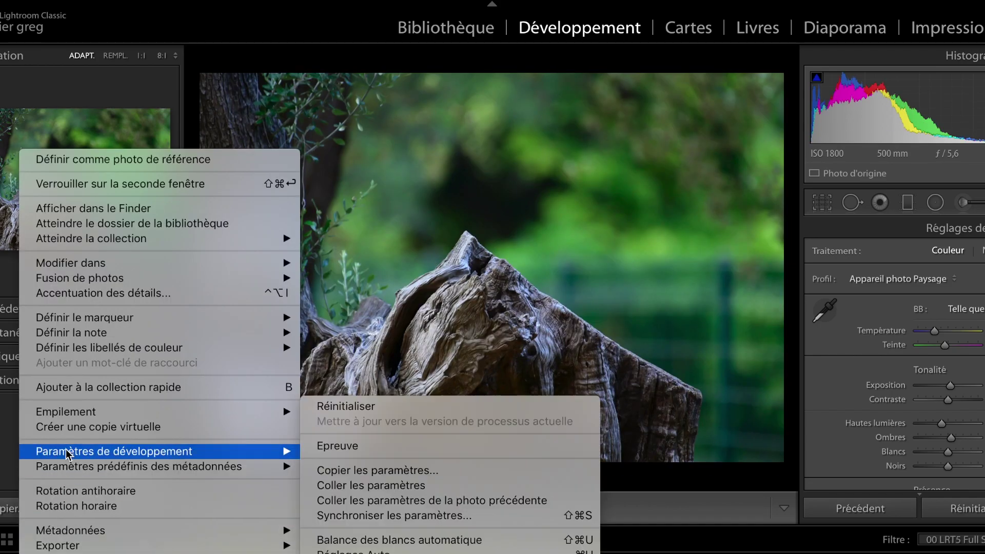
mouse_move(67, 451)
click(344, 500)
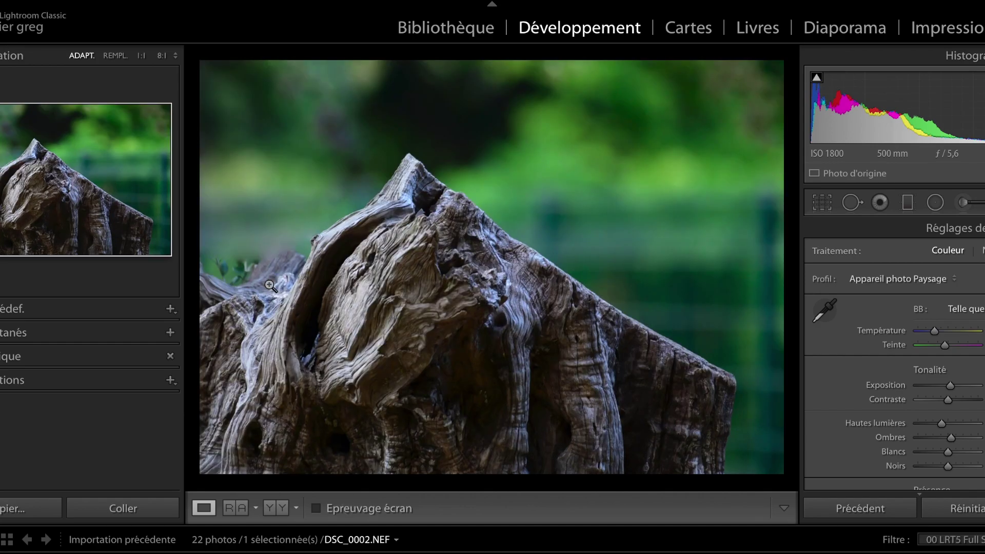
Step: Compare DSC_0002.NEF with DSC_0001.NEF, and reset DSC_0002.NEF's develop settings
key(Left)
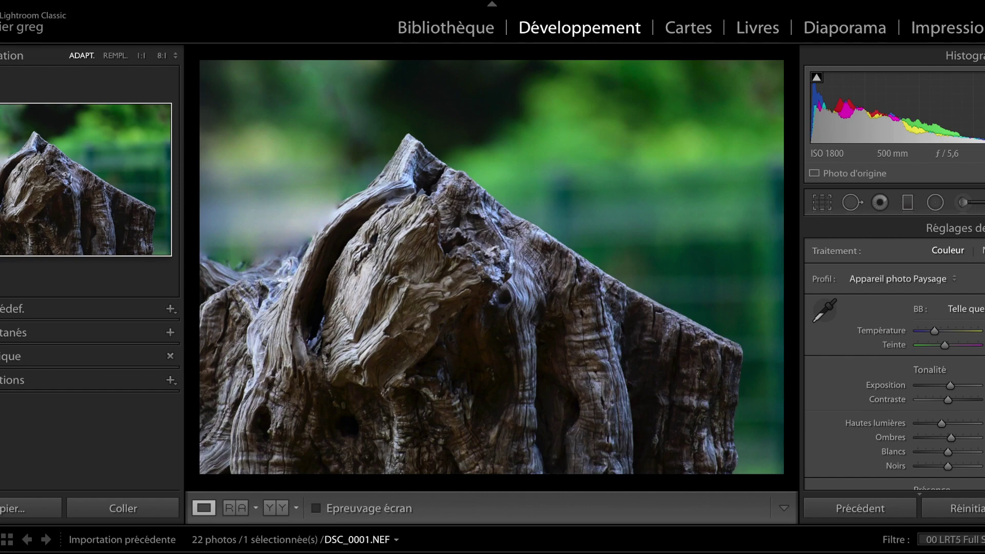
key(Right)
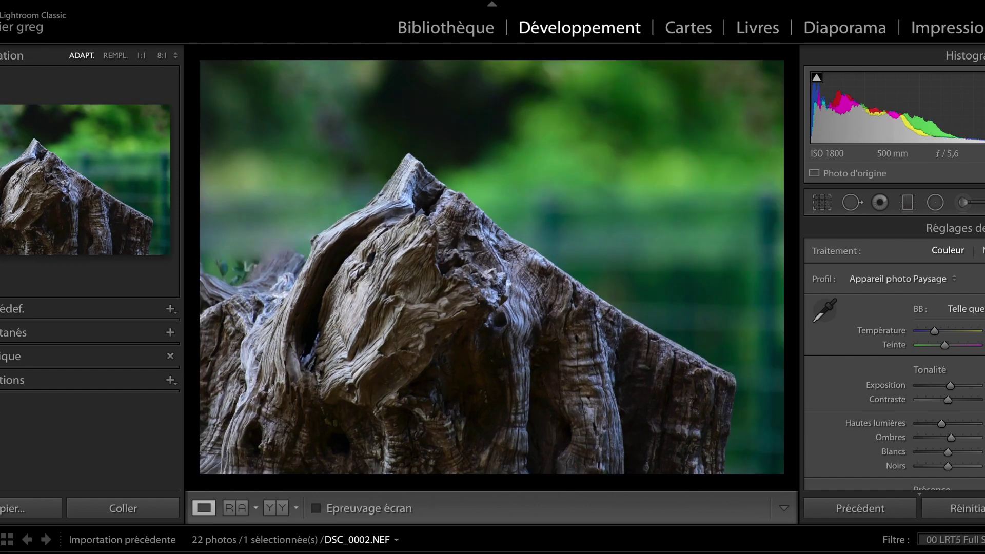
key(Left)
key(Right)
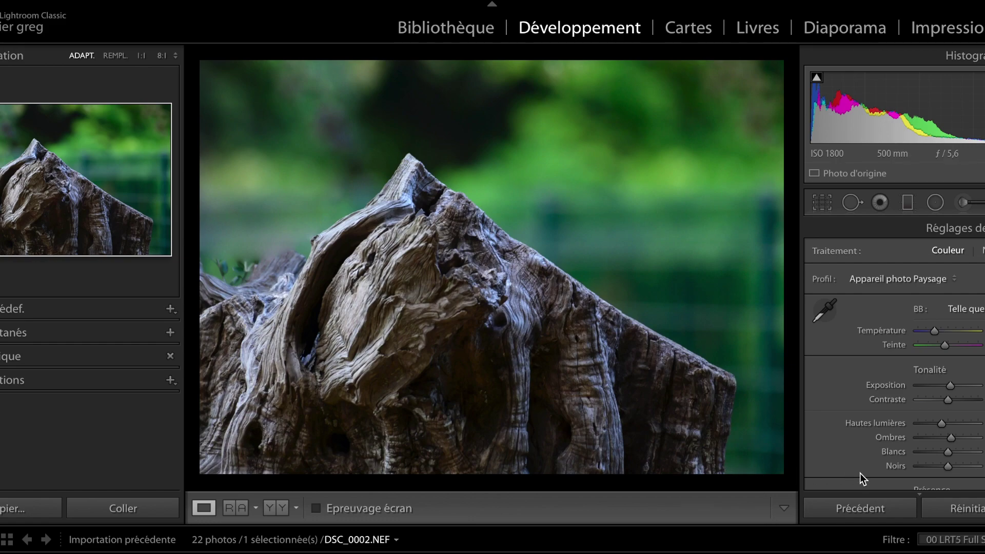
click(983, 509)
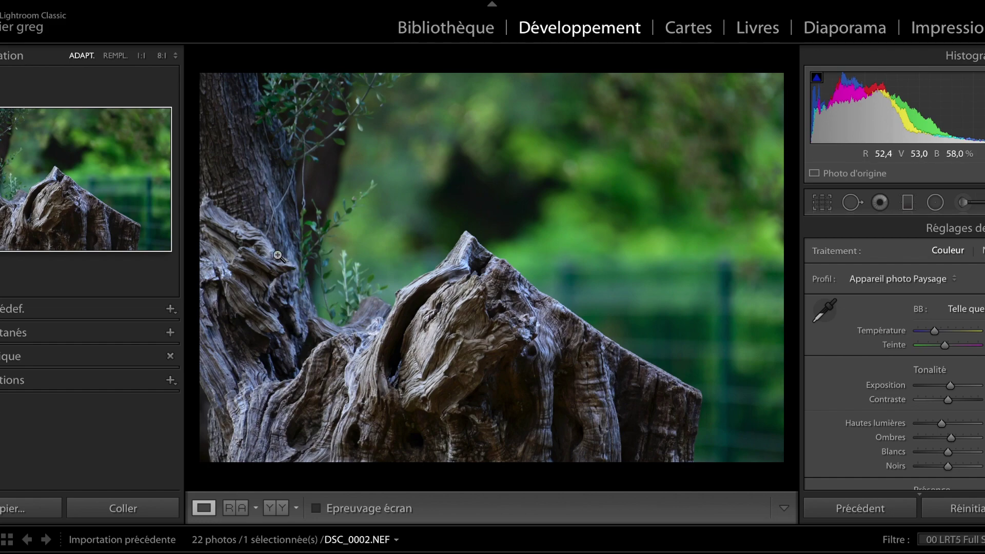
Step: Copy all develop settings of DSC_0001.NEF, including spot removal and crop
key(Left)
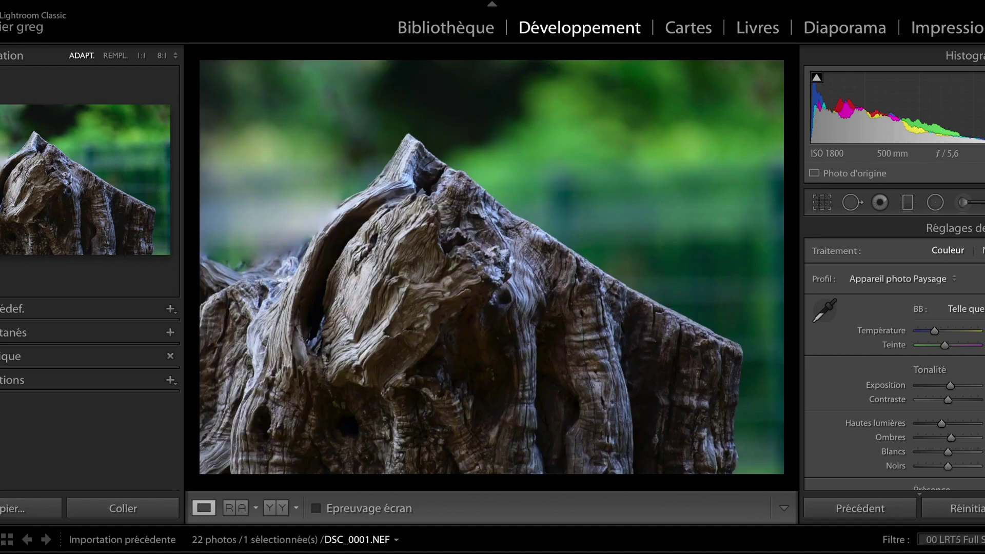
right_click(2, 553)
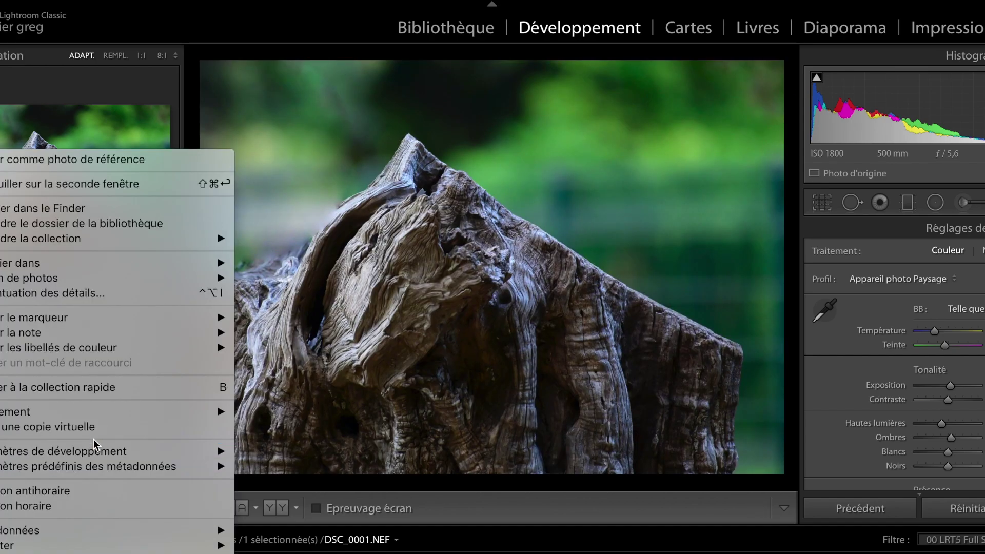
mouse_move(98, 453)
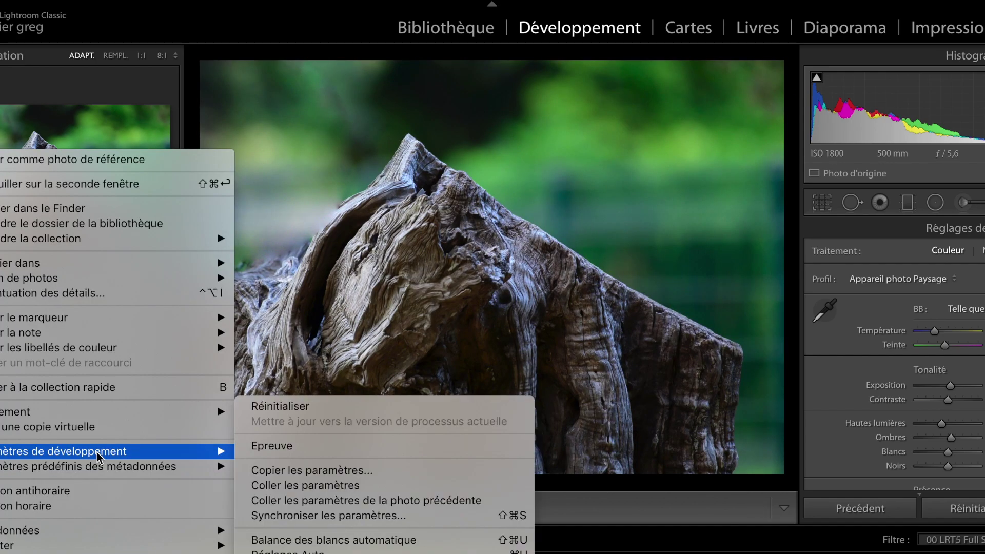
click(267, 469)
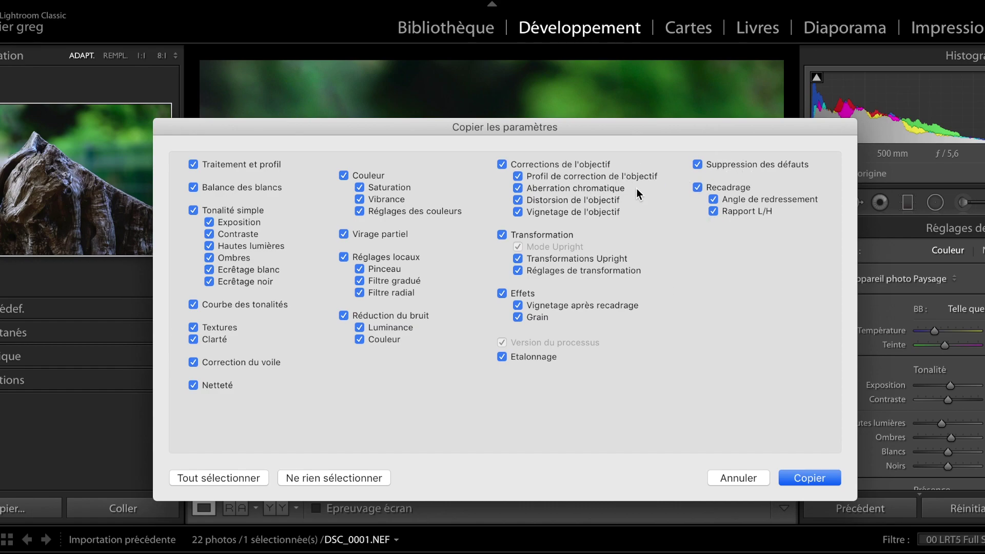
click(735, 165)
click(804, 481)
Step: Select DSC_0002.NEF and DSC_0003.NEF together and paste the copied develop settings onto both
key(Right)
key(Right)
key(shift+Left)
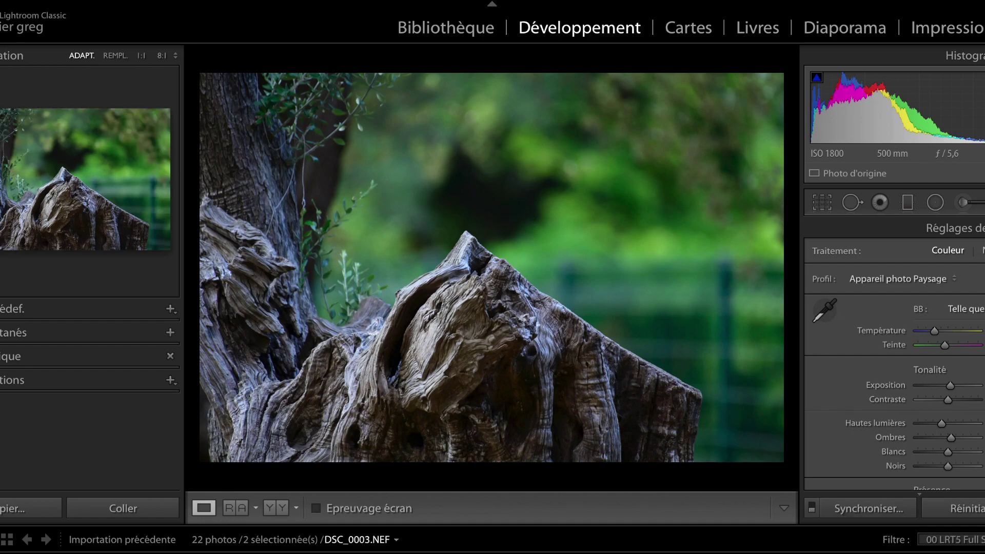
key(Right)
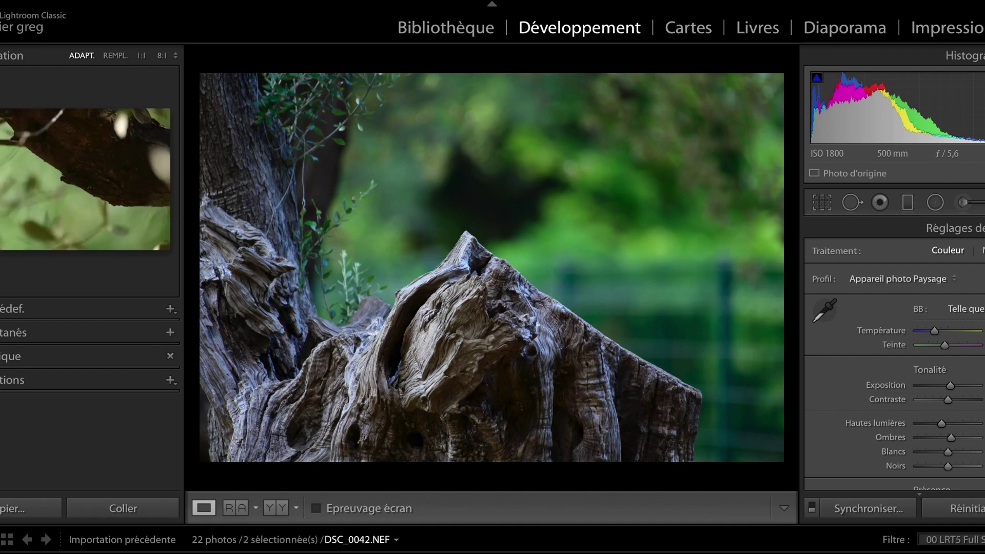
key(Left)
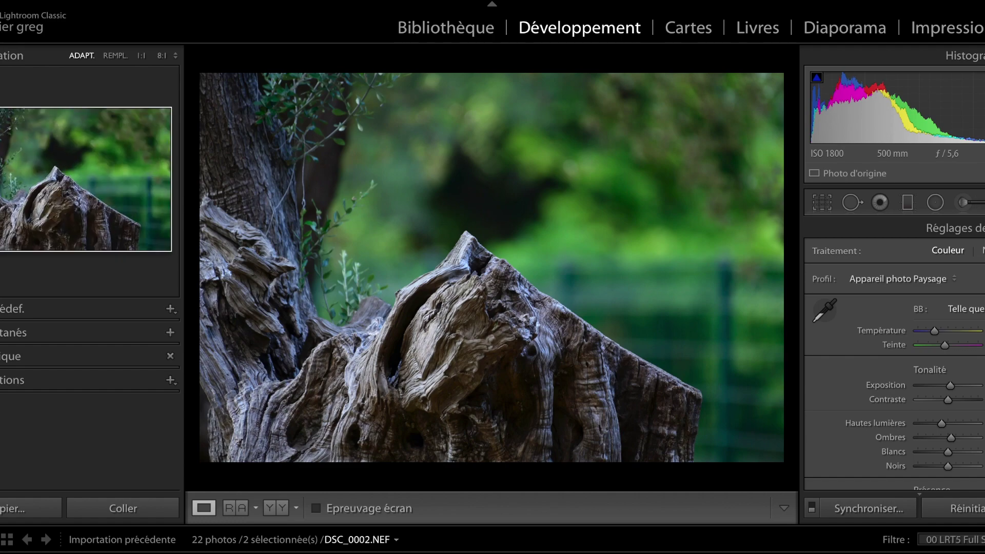
right_click(20, 552)
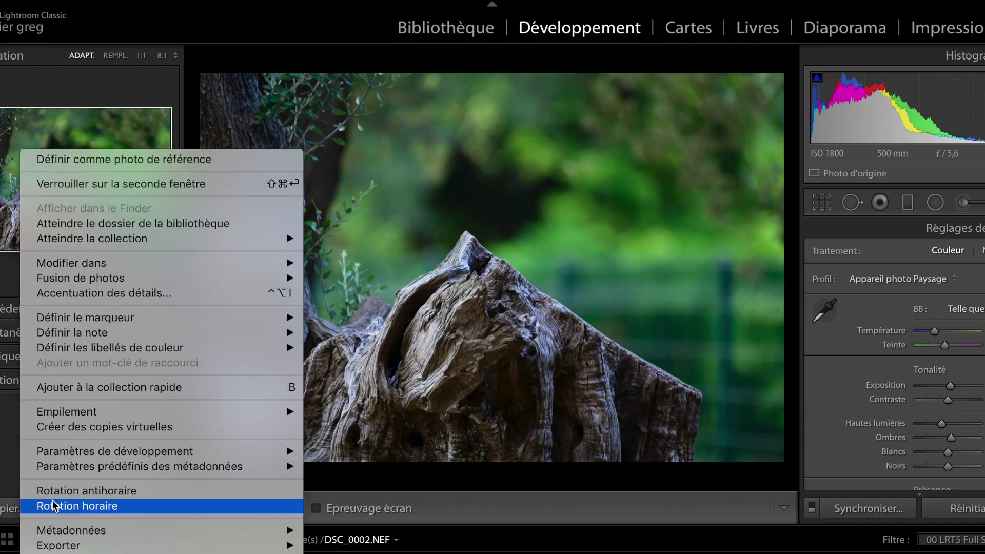
mouse_move(74, 454)
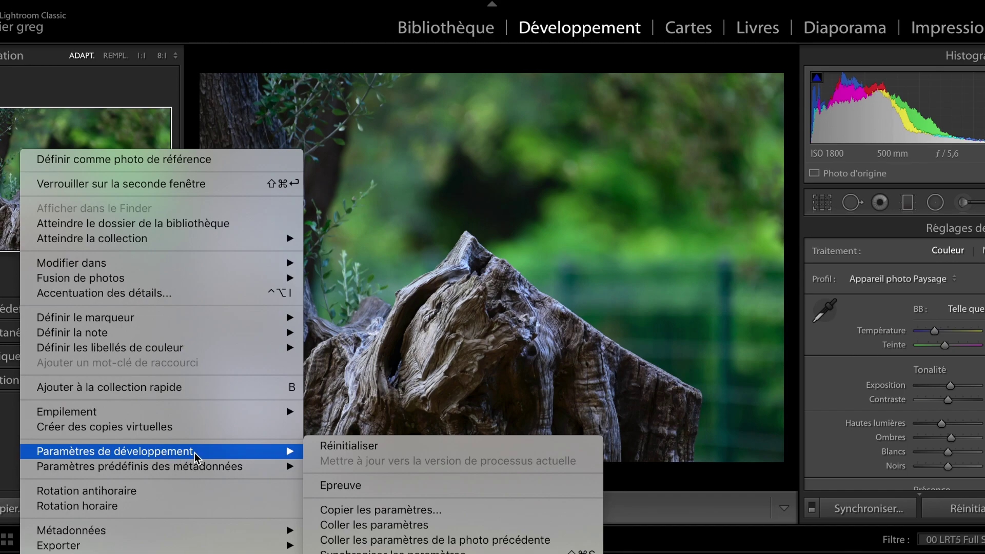
click(352, 525)
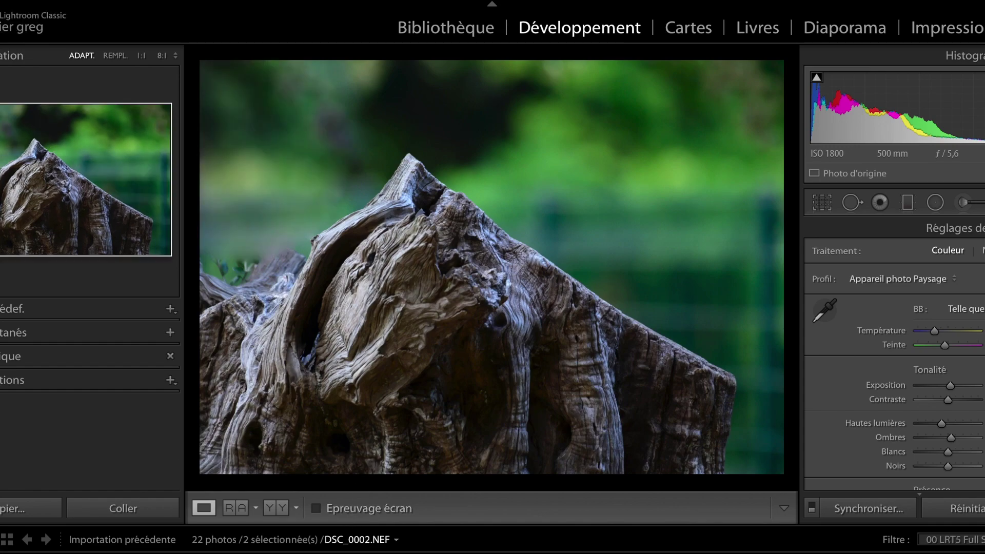
Step: Compare the crop and twig removal across DSC_0001.NEF, DSC_0002.NEF and DSC_0003.NEF
key(Left)
key(Right)
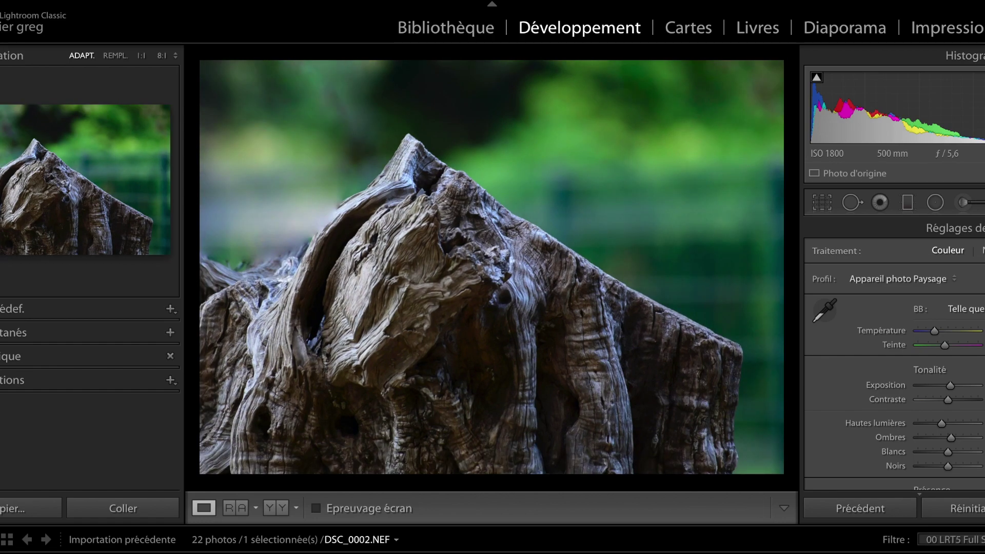
key(Right)
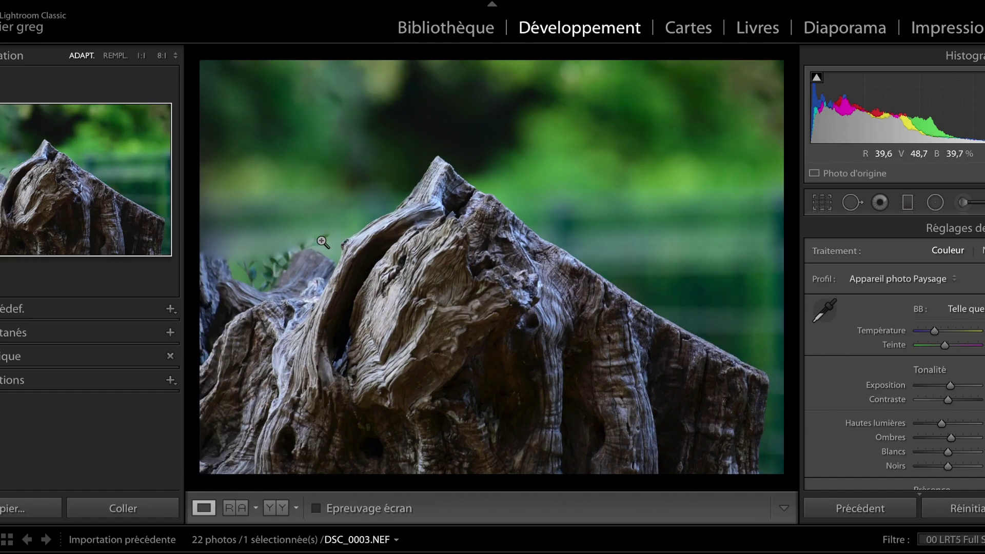
key(Left)
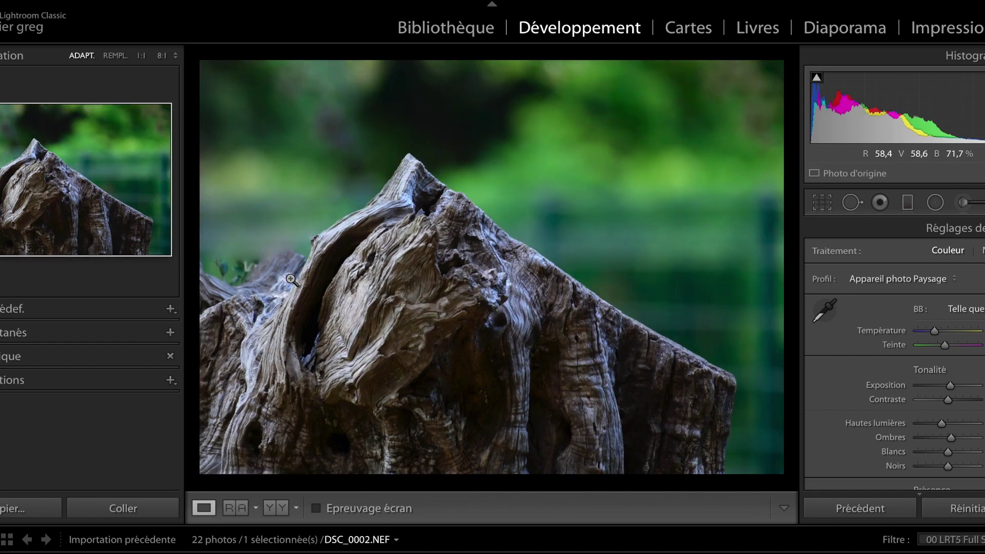
key(Left)
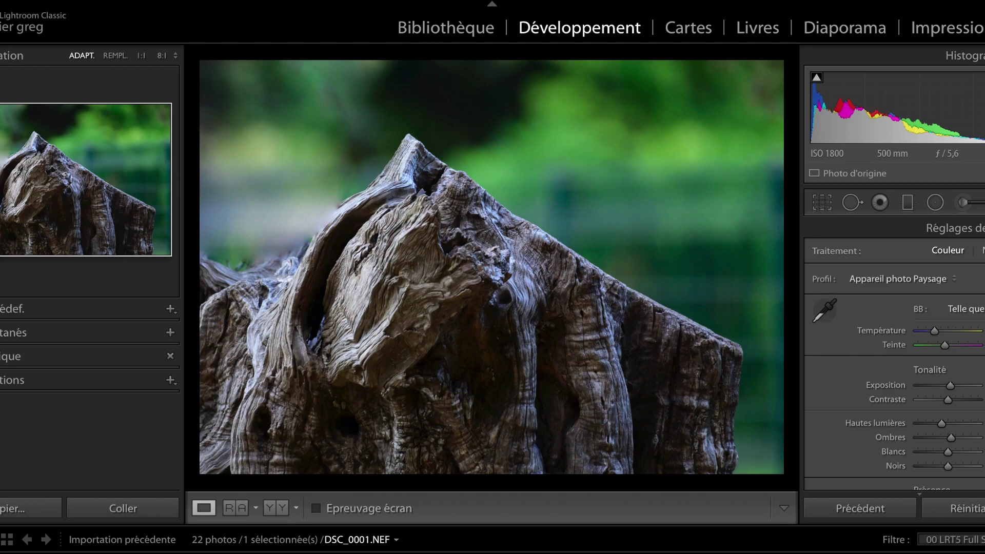
Step: Select DSC_0002.NEF and DSC_0003.NEF together and clear the develop history
key(Right)
key(shift+Left)
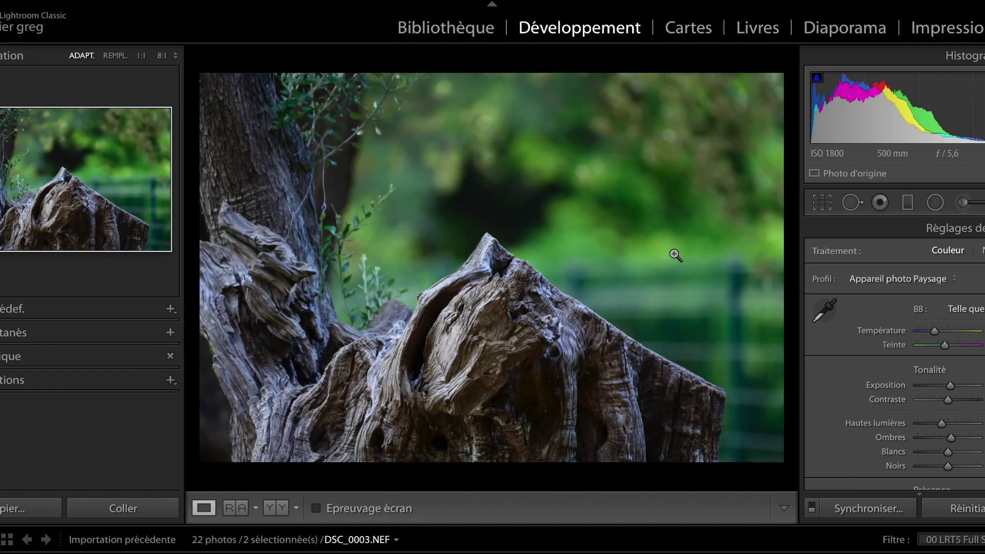
click(154, 357)
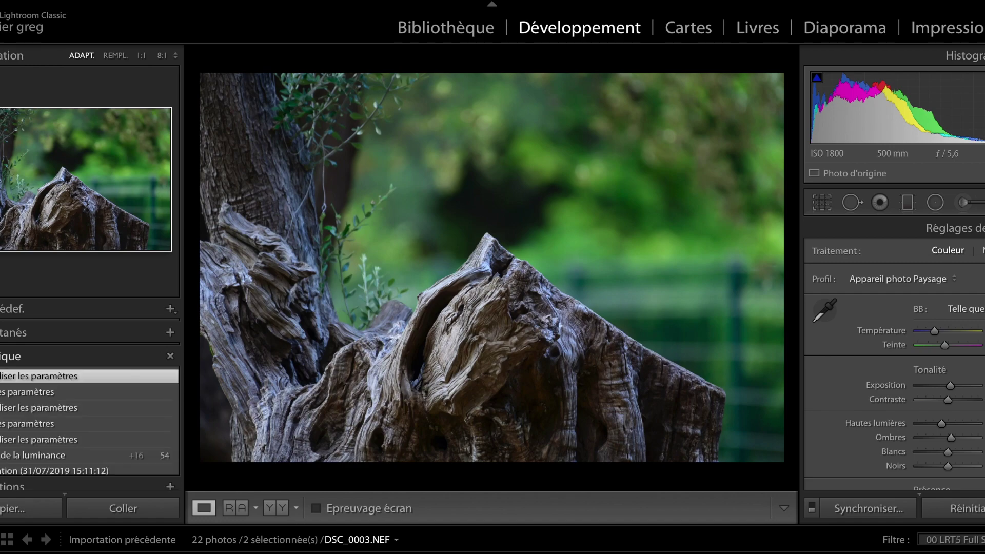
click(169, 357)
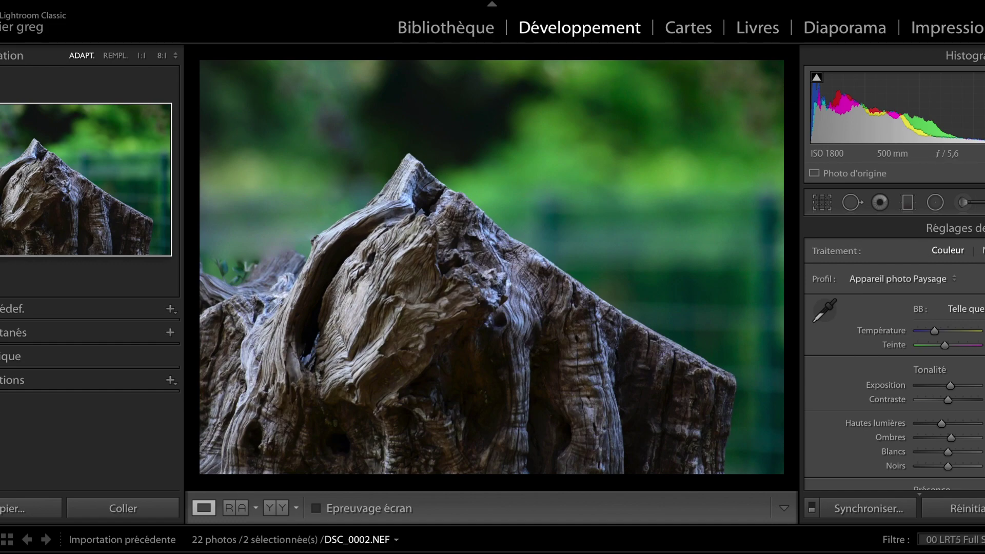
Step: Convert DSC_0002.NEF to black and white and slightly raise its exposure, contrast and whites
key(v)
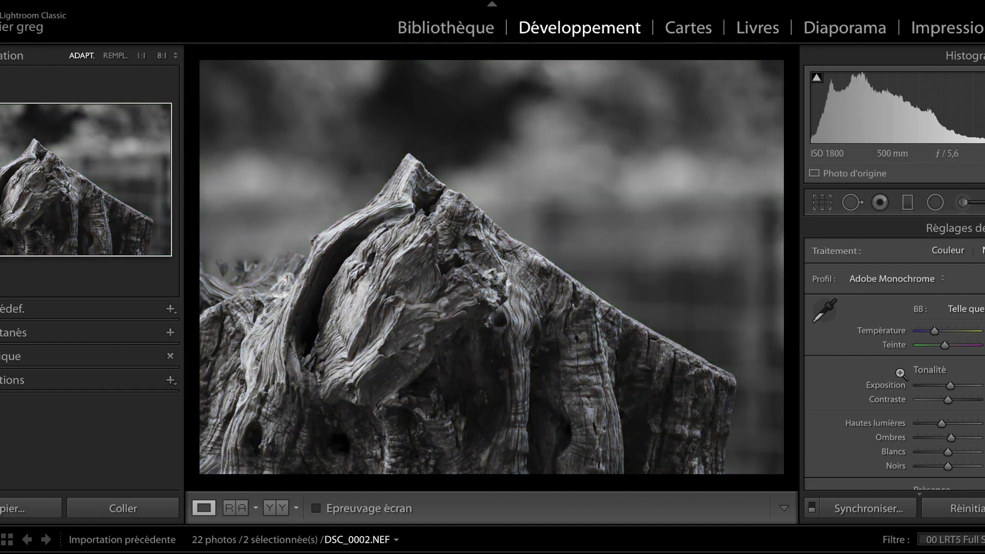
drag(951, 387, 954, 387)
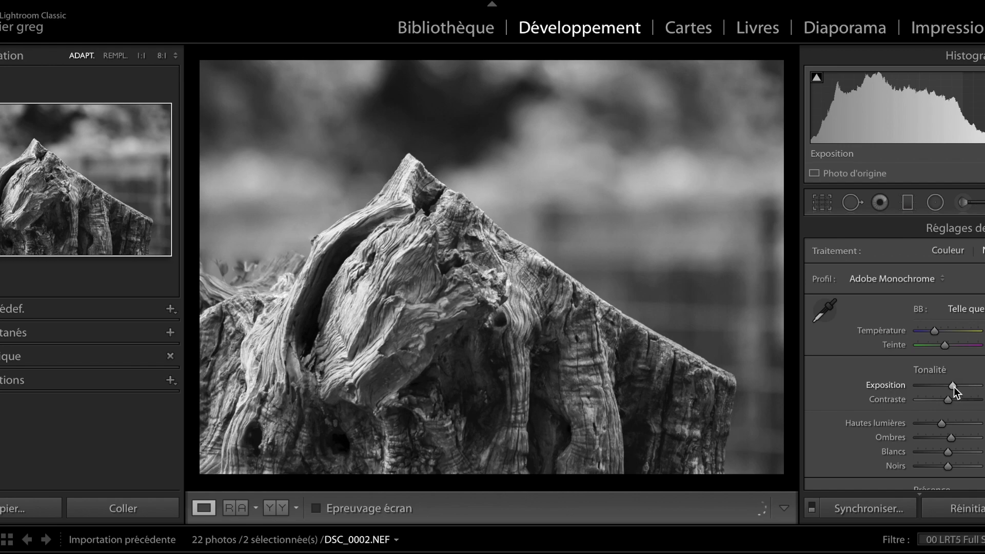
drag(953, 403, 954, 404)
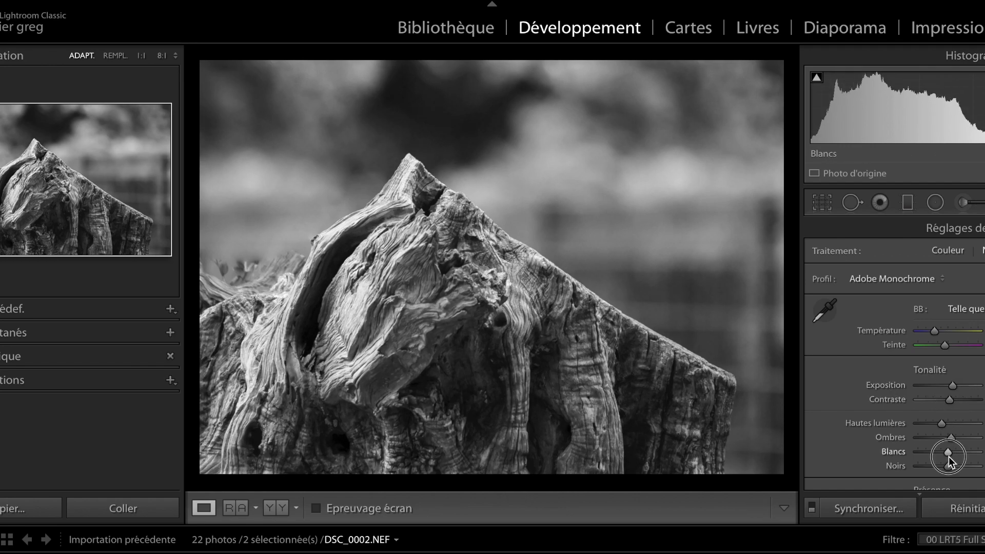
drag(949, 457, 958, 455)
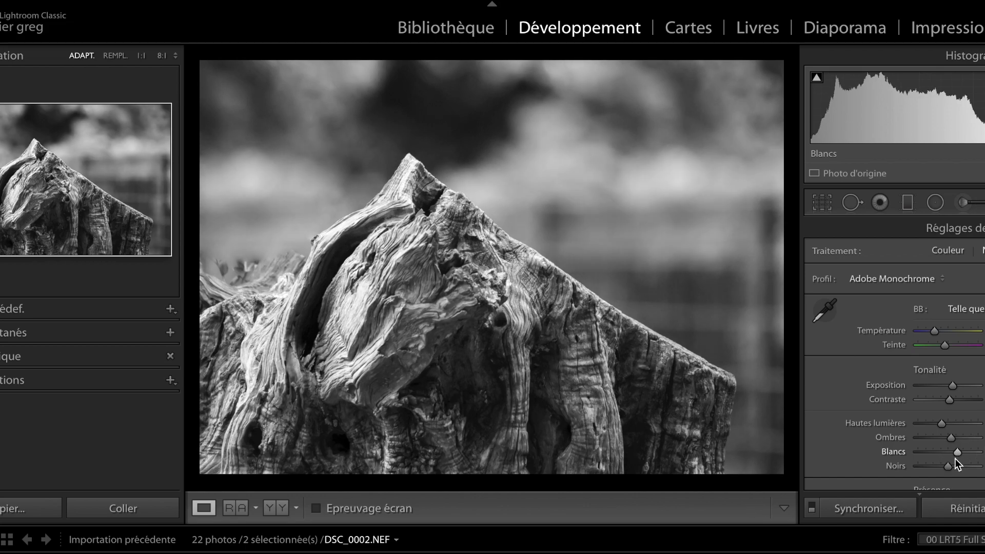
Step: Increase the dehaze (Correction du voile) on DSC_0002.NEF and slightly lower its blacks
scroll(955, 459, down, 3)
drag(953, 460, 964, 460)
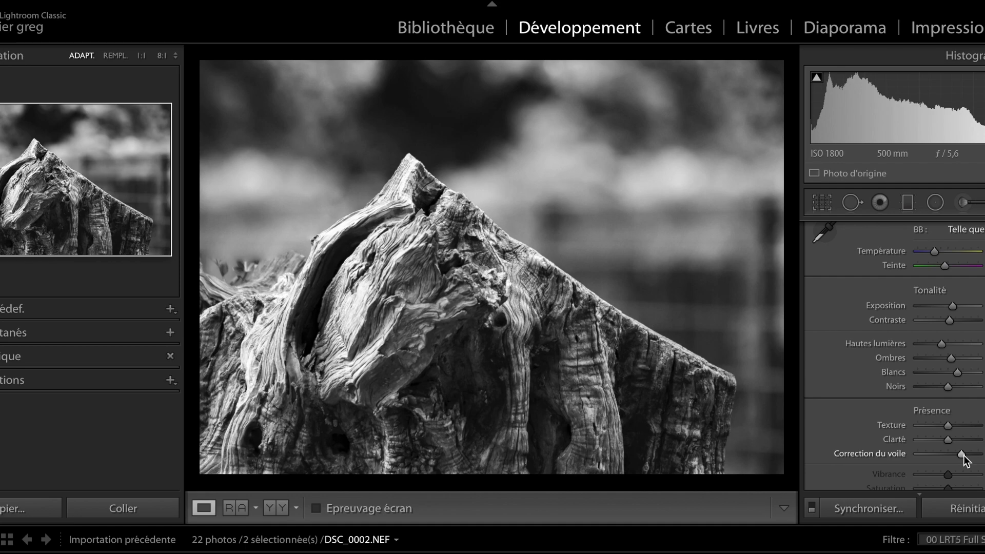
drag(950, 392, 945, 390)
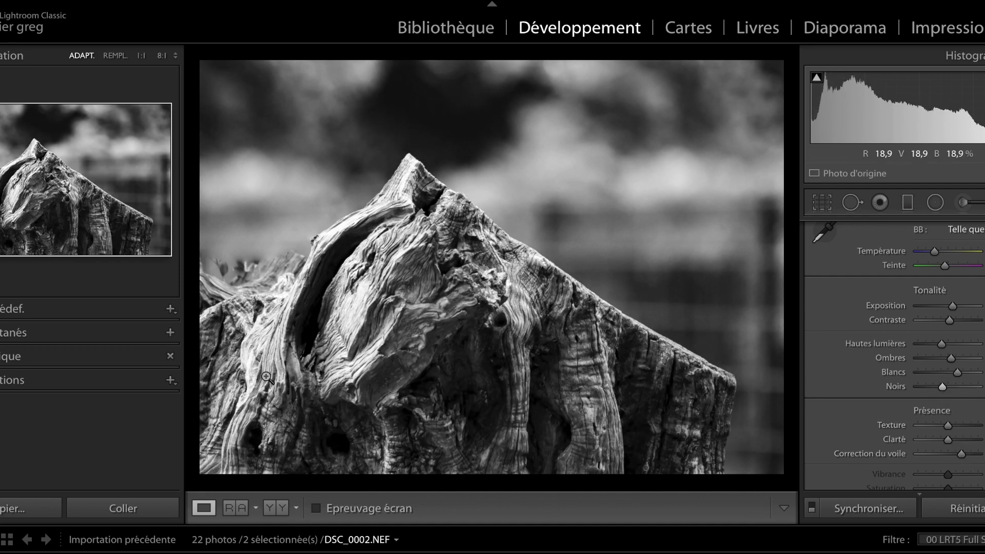
Step: Compare the black-and-white DSC_0002.NEF with DSC_0003.NEF to check whether the edits carried over
key(Right)
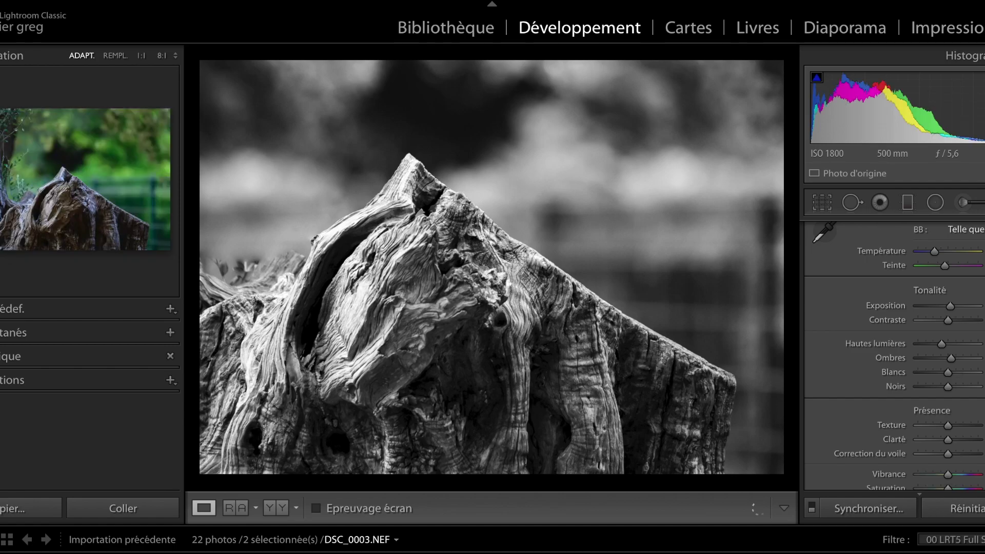
key(Left)
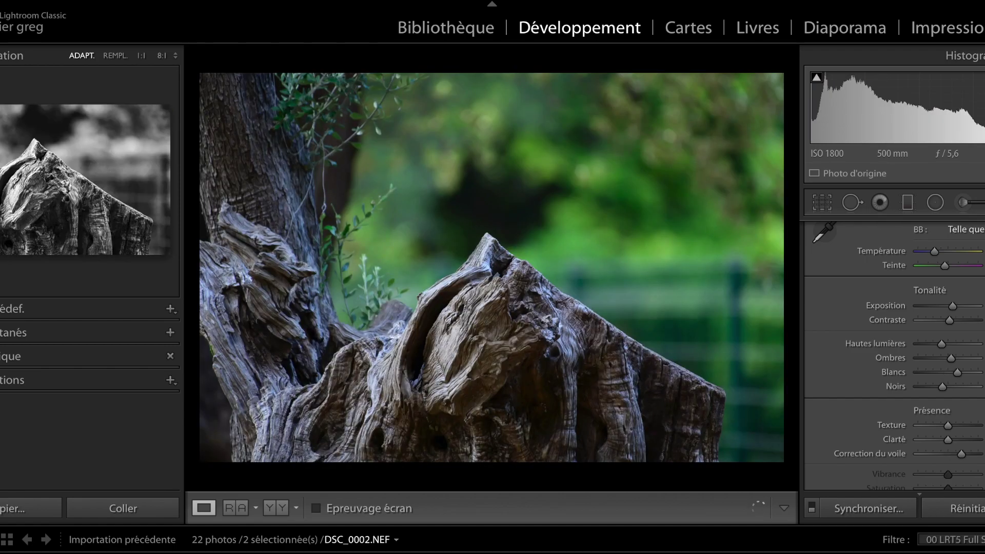
key(Right)
Step: Return to DSC_0002.NEF as the only selected photo and reset all its develop settings
key(Left)
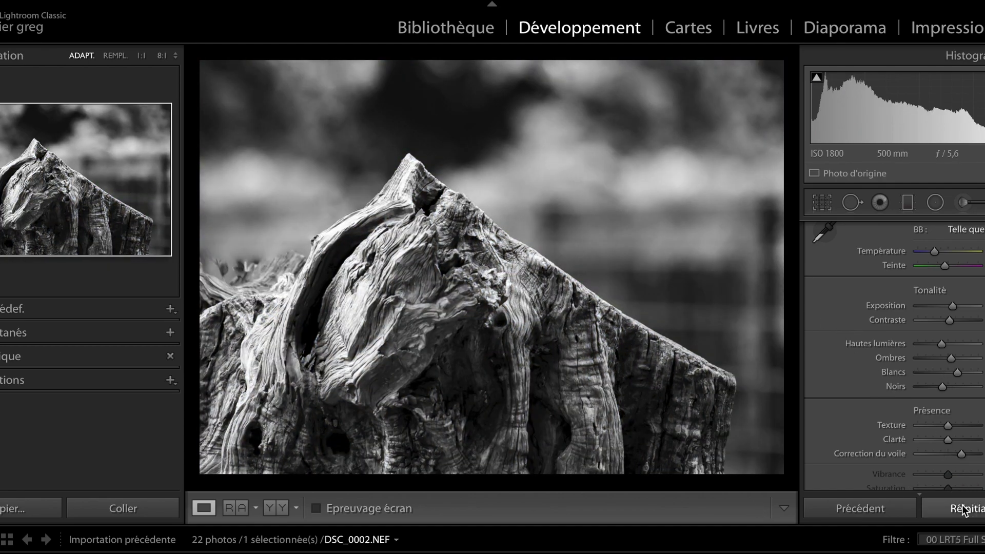
click(963, 509)
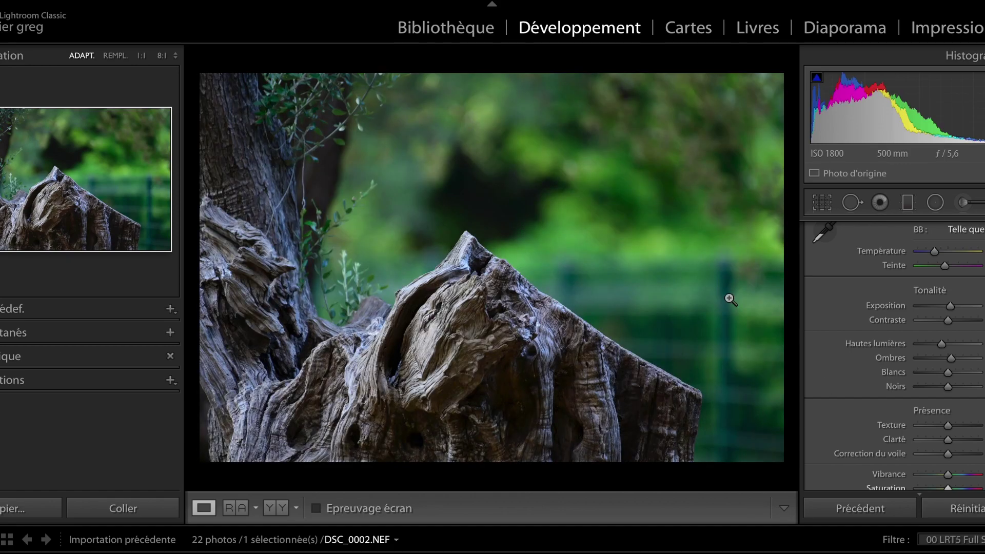